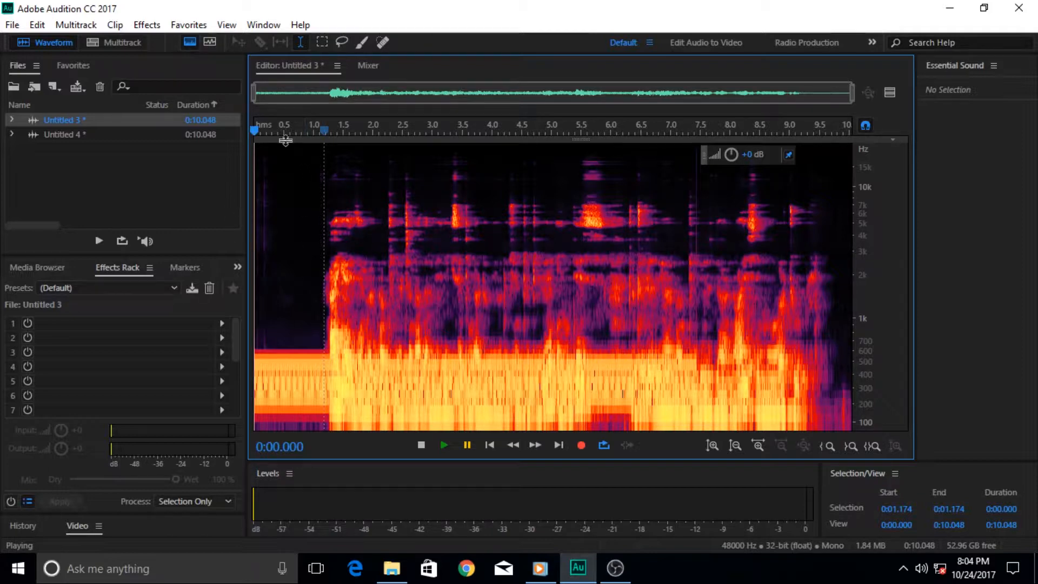
# Step: Play the opening seconds of the unprocessed recording to hear its background noise, and pause playback
pyautogui.click(446, 445)
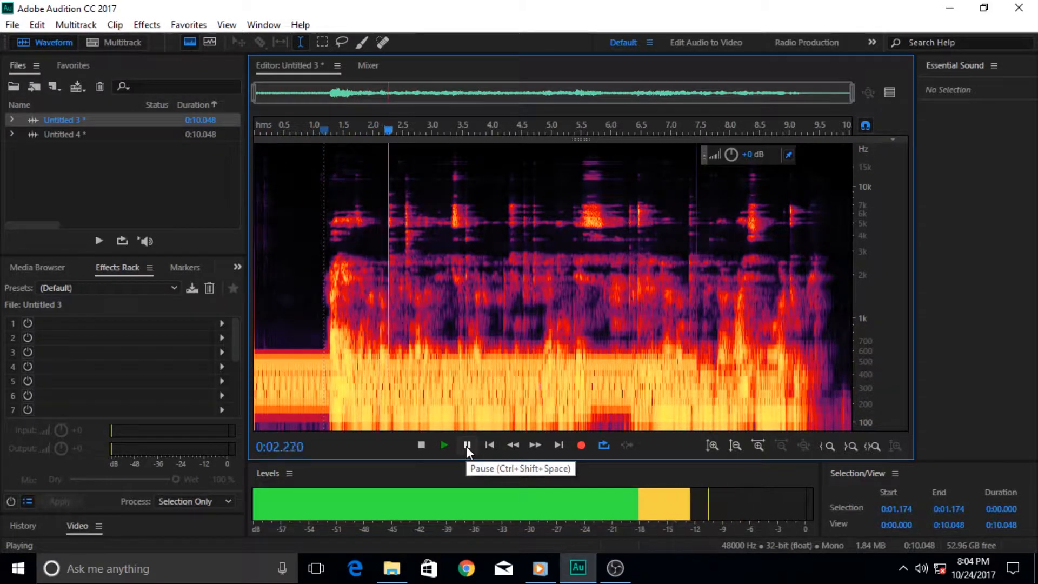
pyautogui.click(467, 445)
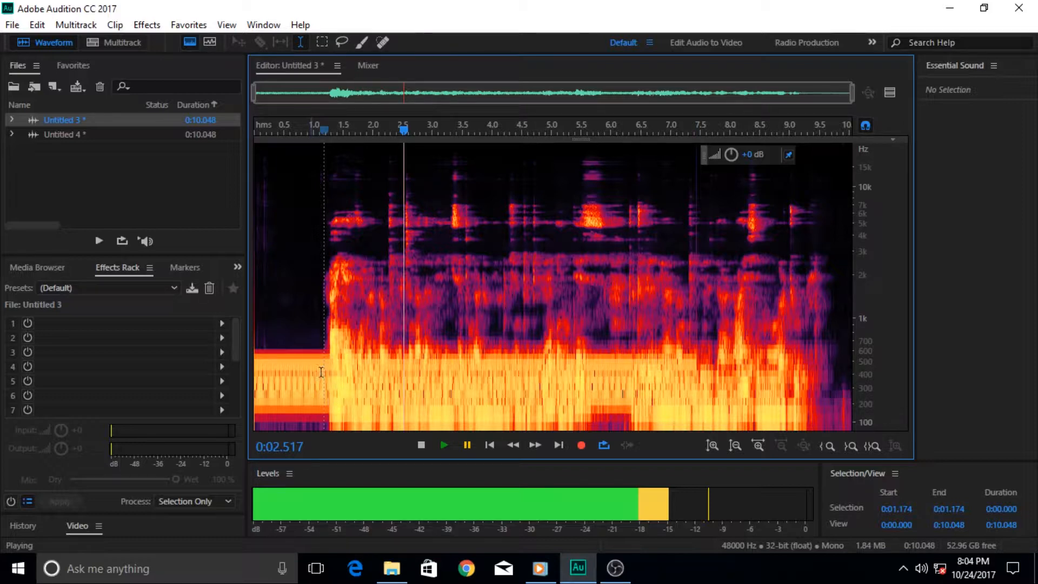
pyautogui.click(149, 24)
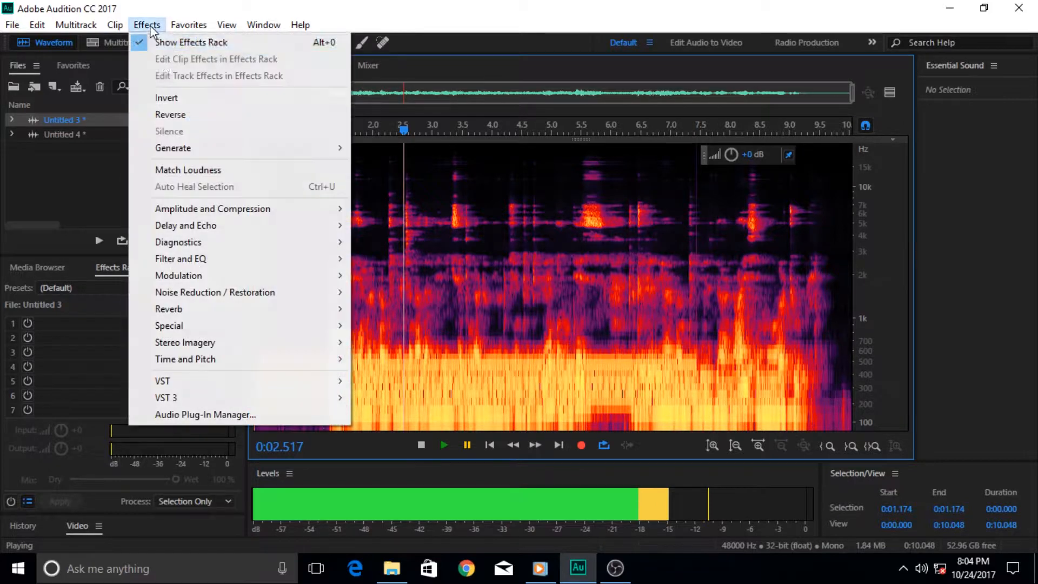
pyautogui.moveTo(252, 298)
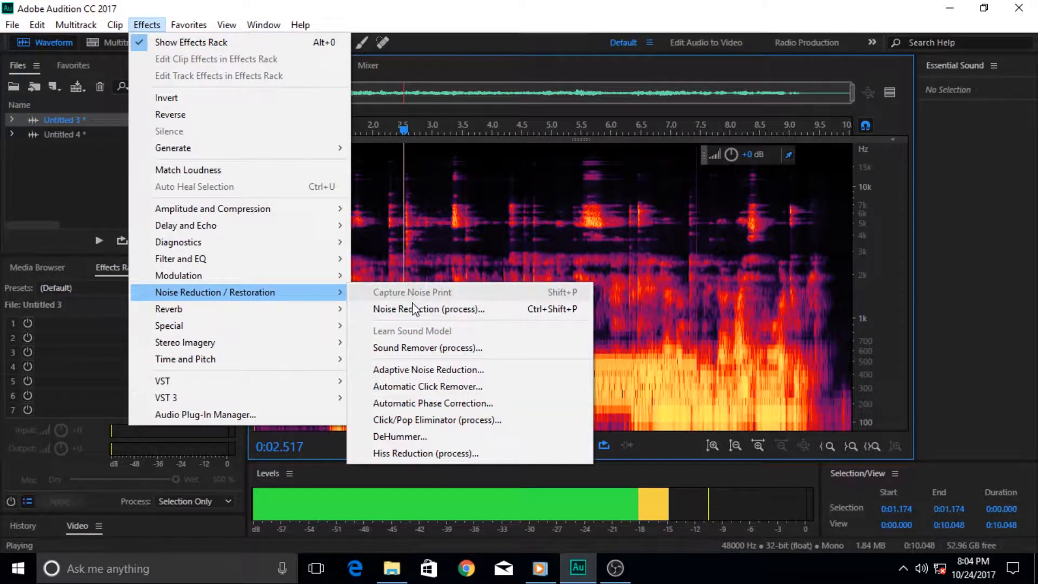
pyautogui.click(394, 241)
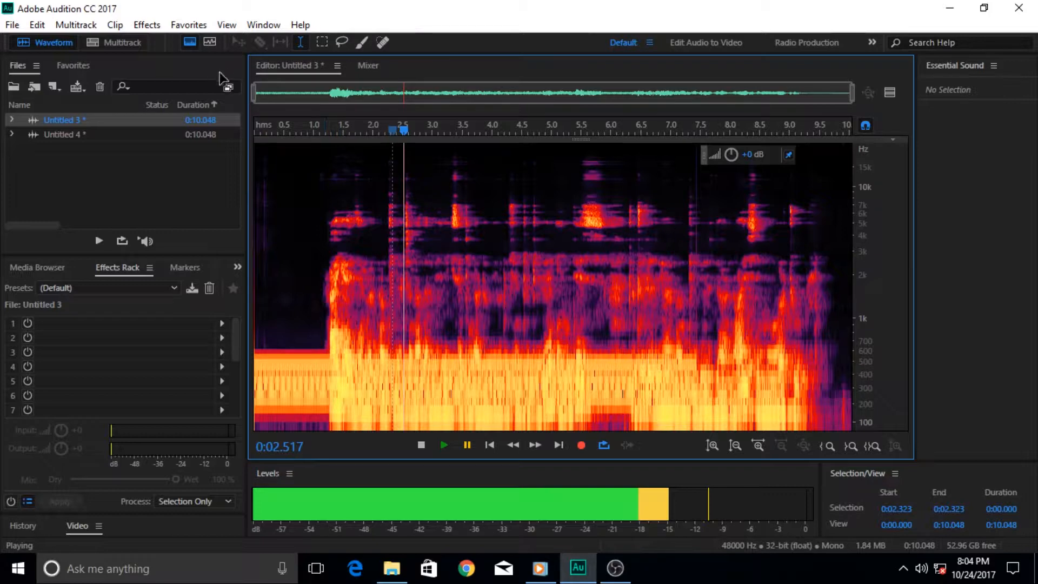
pyautogui.click(132, 24)
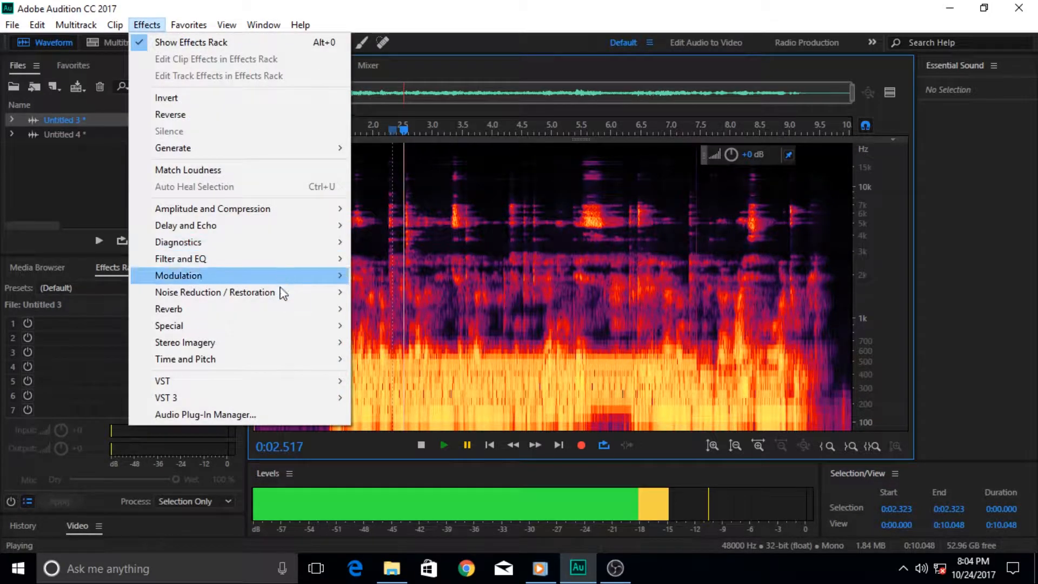
pyautogui.moveTo(280, 293)
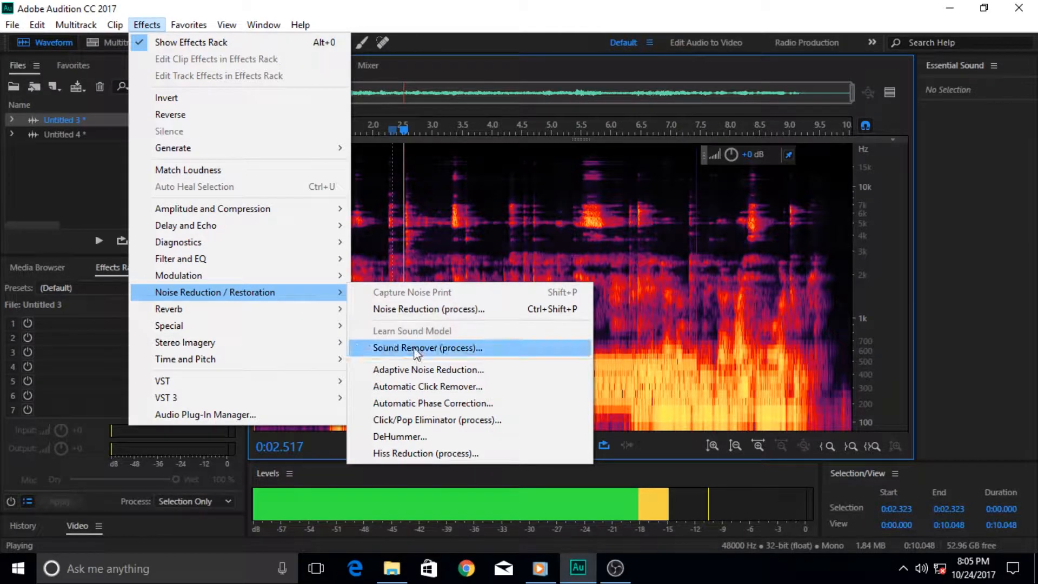
pyautogui.click(404, 263)
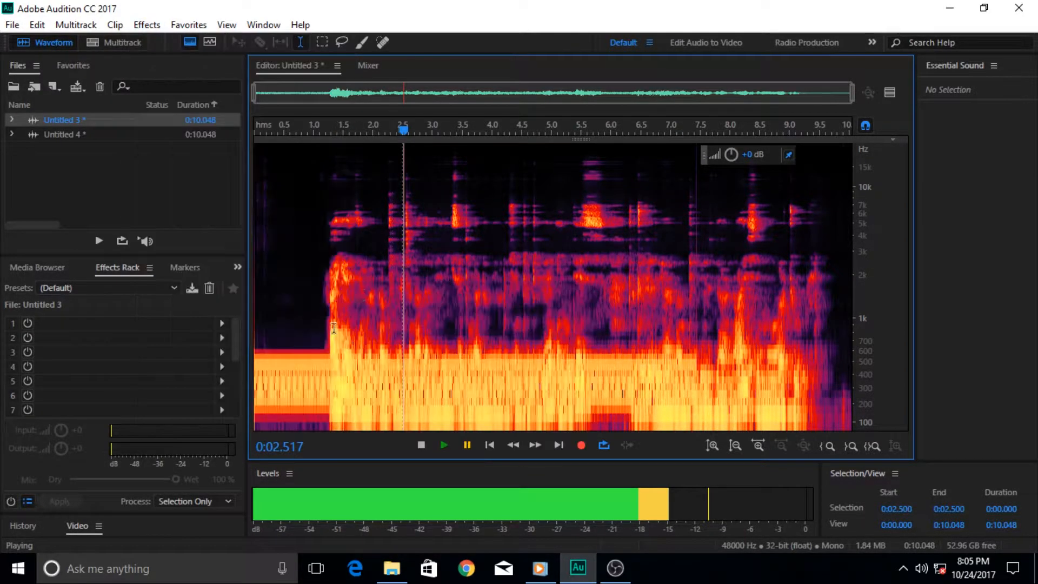
pyautogui.moveTo(323, 350); pyautogui.dragTo(262, 362)
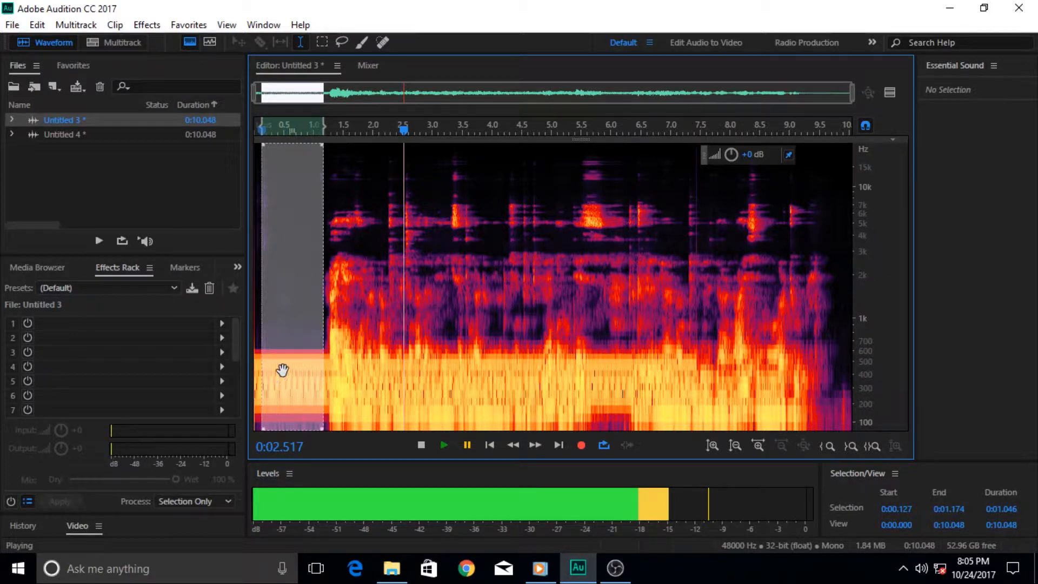
pyautogui.click(157, 26)
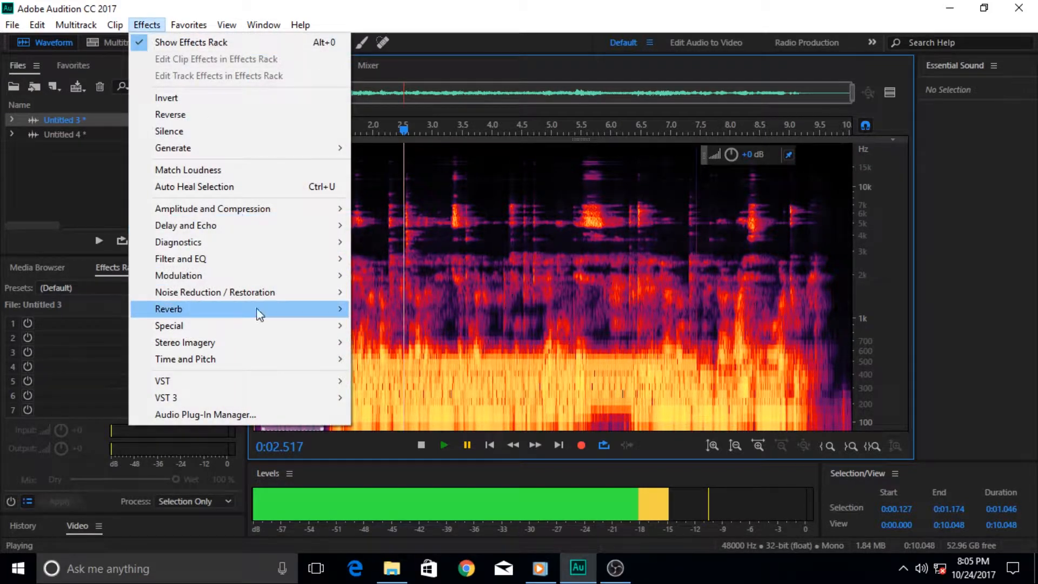
pyautogui.moveTo(260, 294)
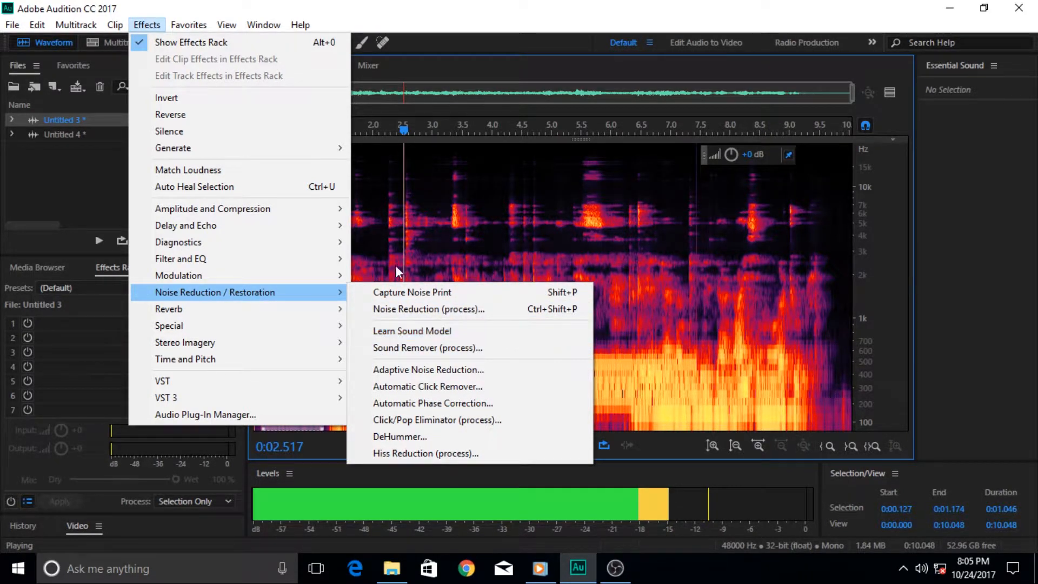
pyautogui.click(384, 238)
# Step: Select the noise-only section from about 0:00.089 to 0:01.174 and learn it as the sound model
pyautogui.moveTo(322, 346); pyautogui.dragTo(261, 371)
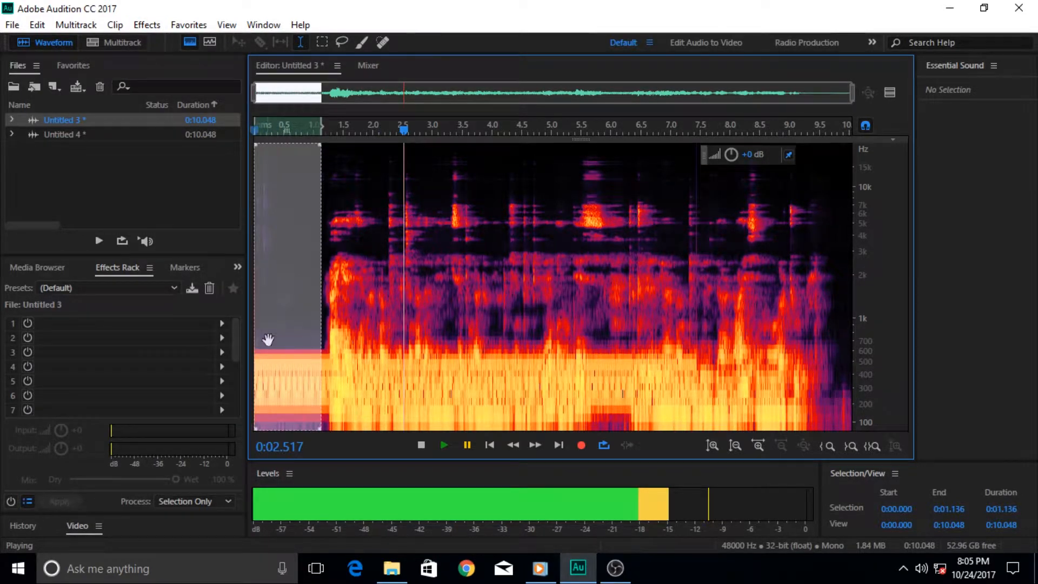
pyautogui.click(324, 363)
pyautogui.moveTo(323, 362); pyautogui.dragTo(260, 364)
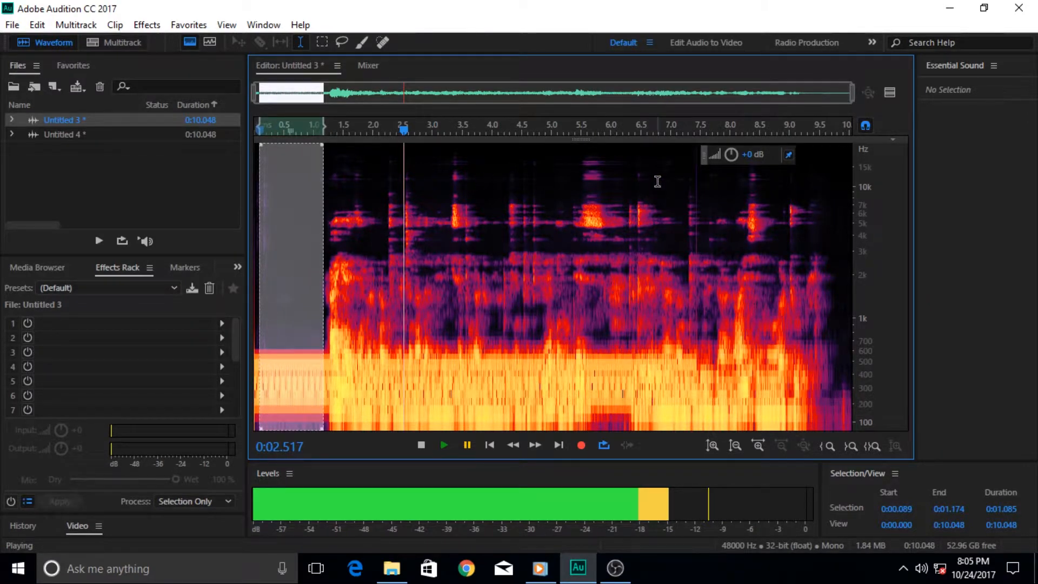
pyautogui.rightClick(285, 323)
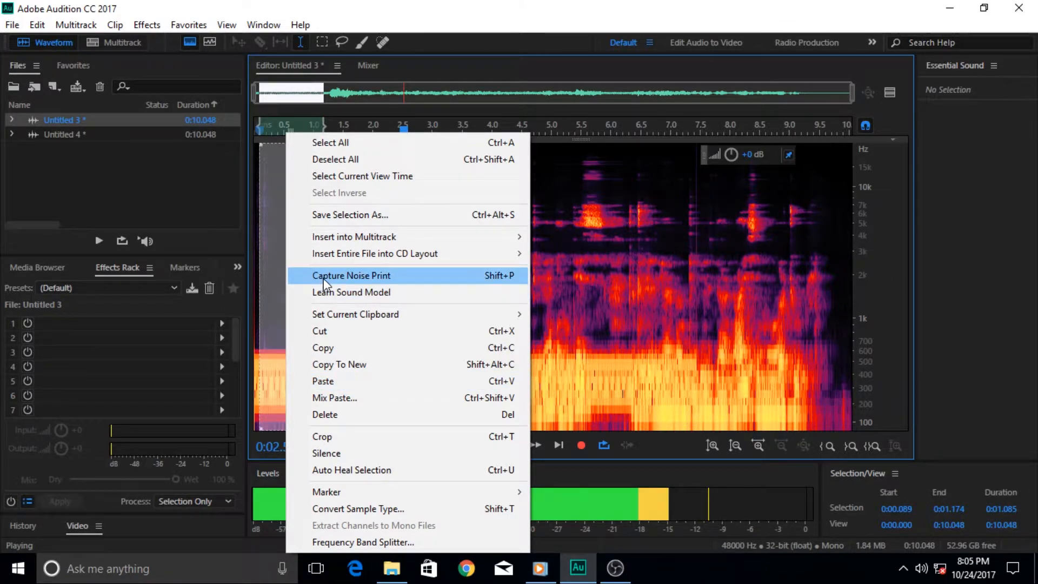
pyautogui.click(377, 294)
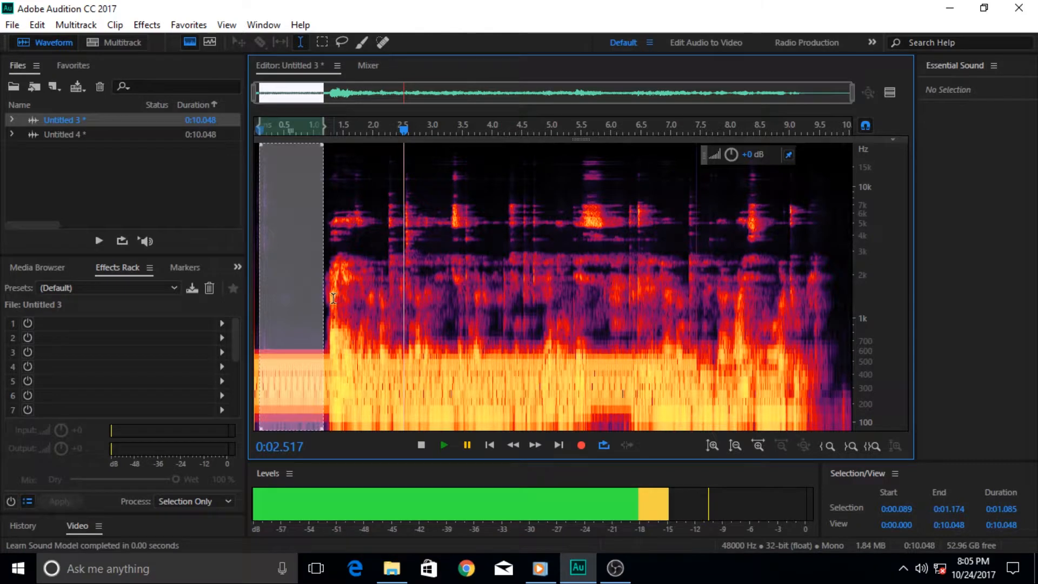
# Step: Apply Sound Remover to the entire recording with the default preset and the currently set sound model
pyautogui.hotkey('ctrl', 'a')
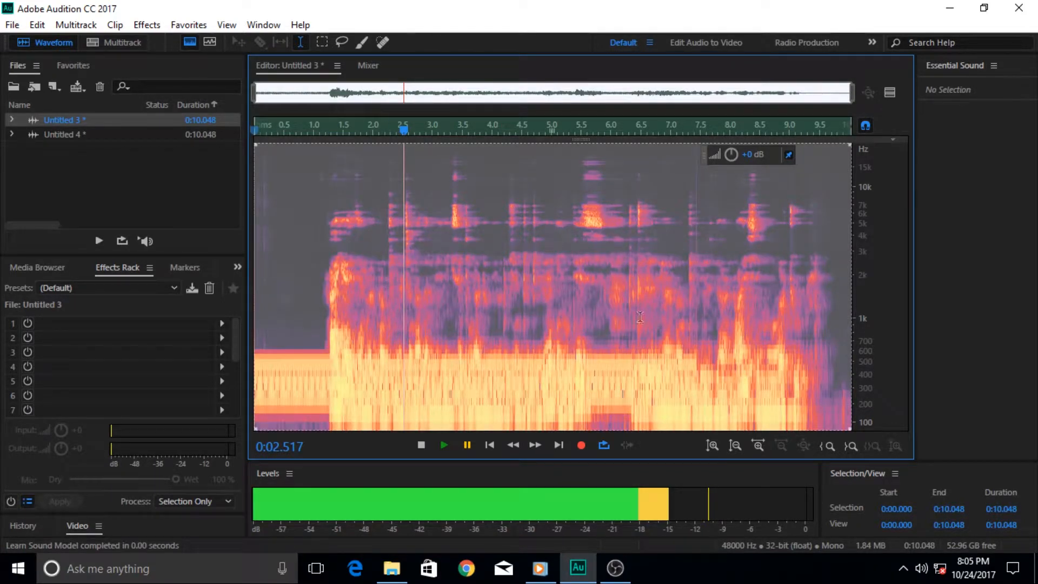
pyautogui.click(138, 26)
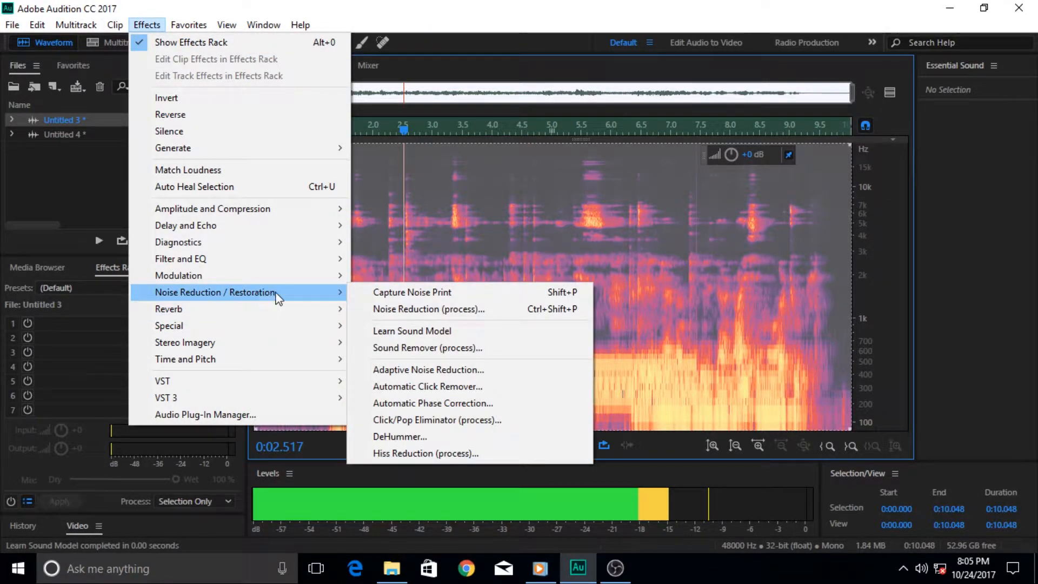
pyautogui.click(459, 348)
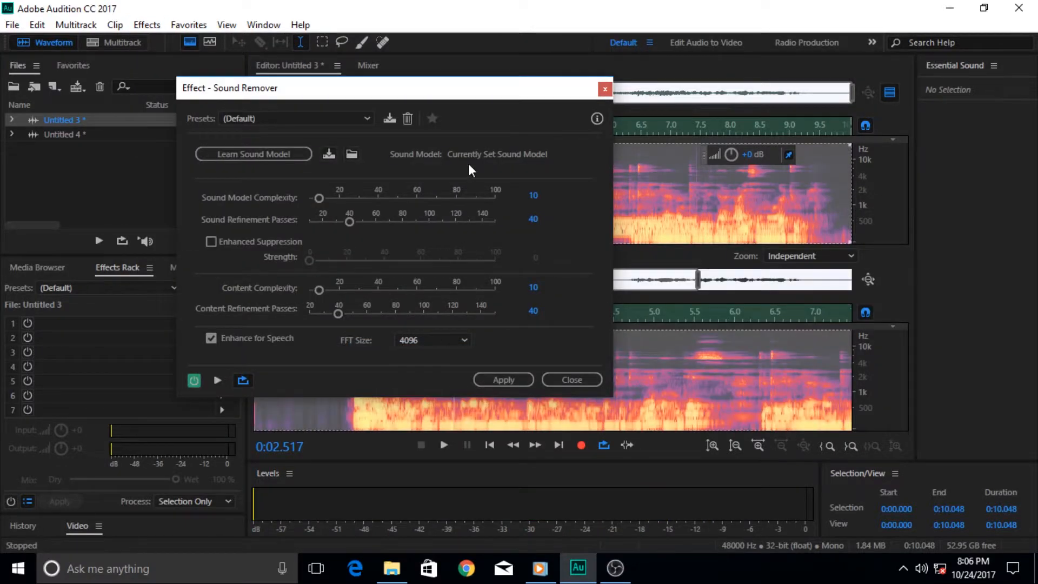
pyautogui.moveTo(468, 98); pyautogui.dragTo(340, 60)
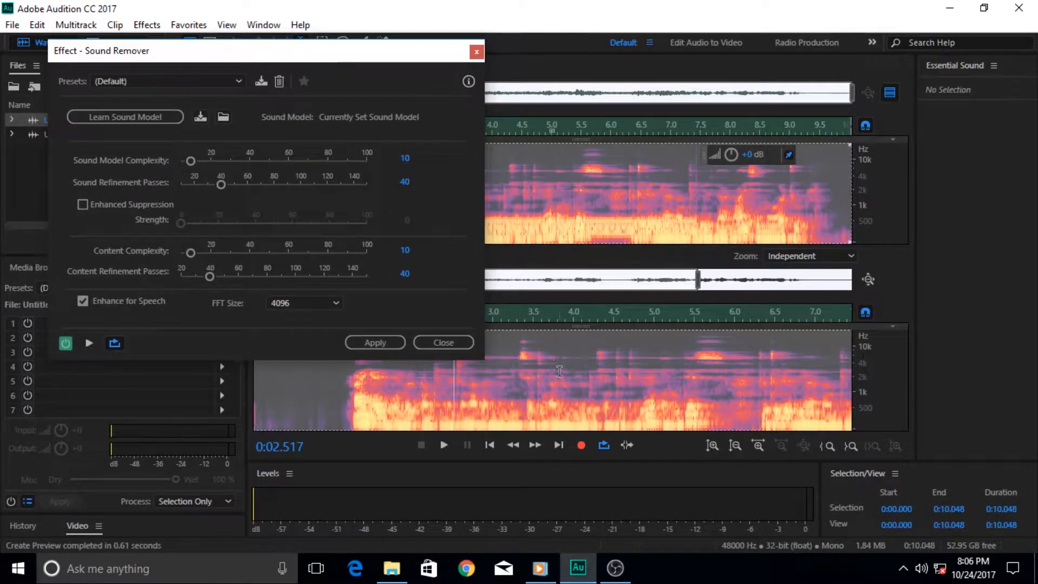
pyautogui.moveTo(64, 52); pyautogui.dragTo(589, 74)
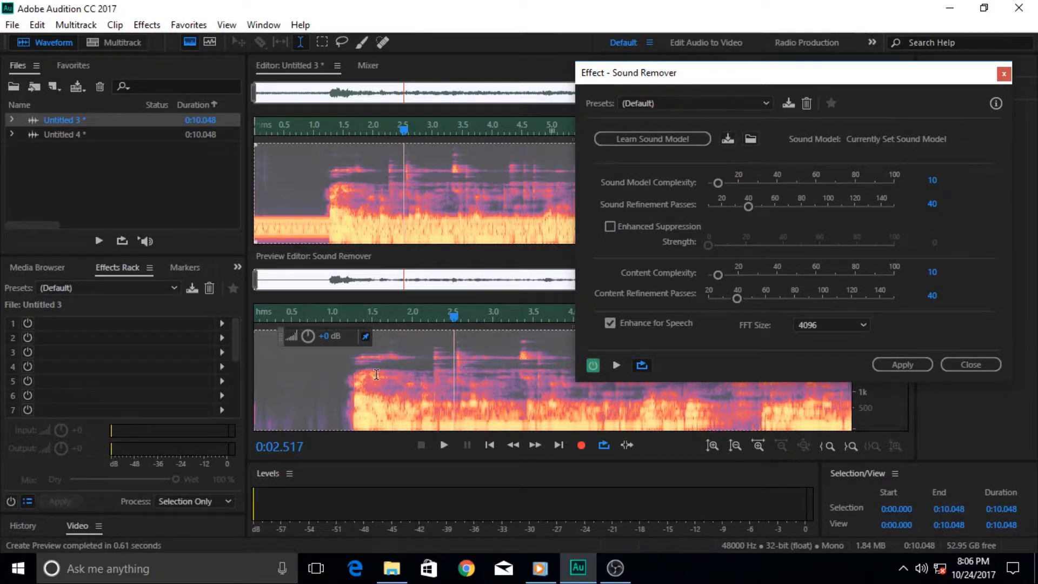
pyautogui.moveTo(827, 74); pyautogui.dragTo(752, 116)
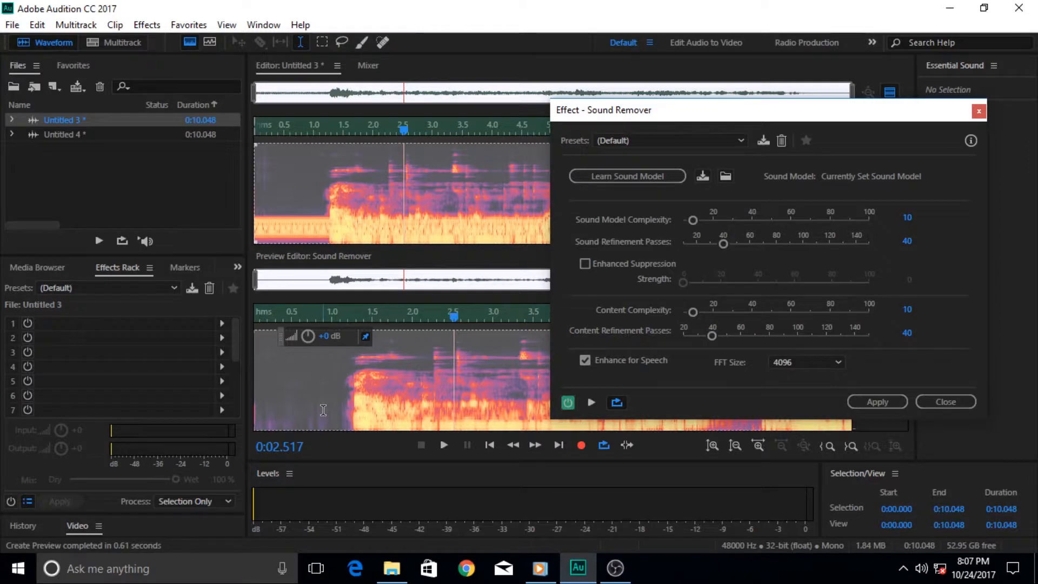
pyautogui.click(868, 402)
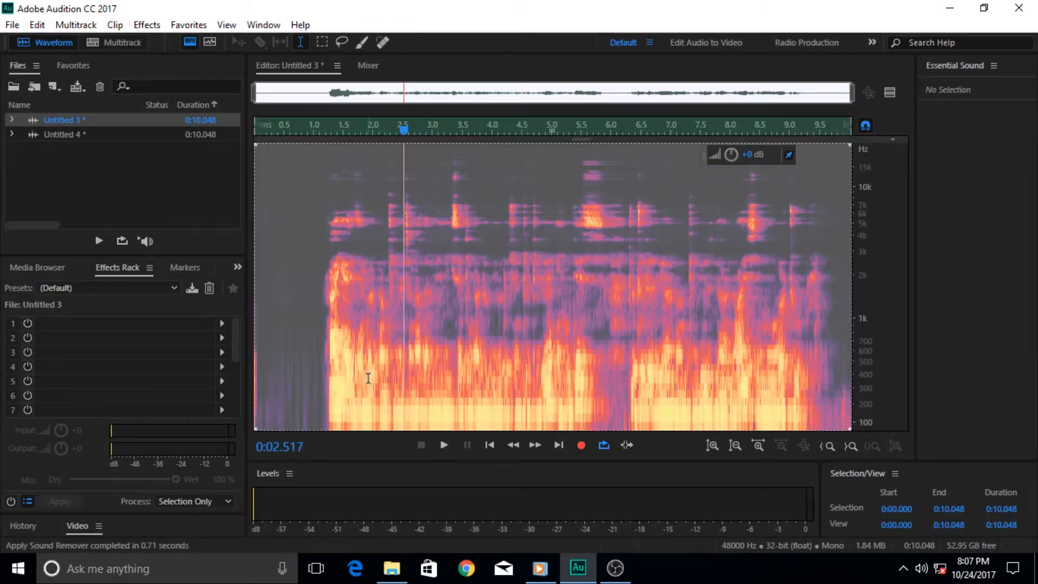
# Step: Play the processed recording from the start to check the noise removal, and pause playback
pyautogui.click(264, 362)
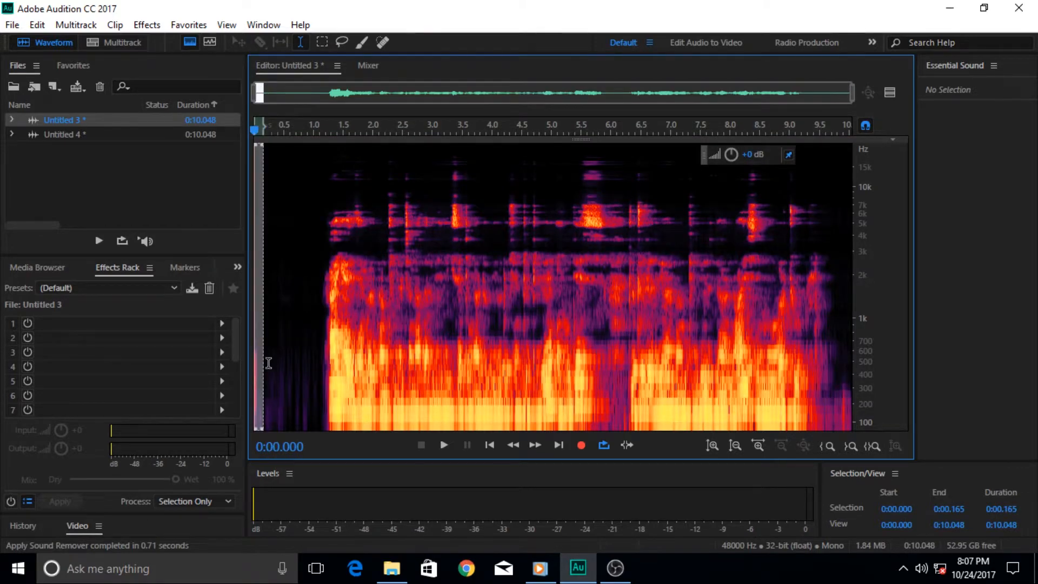
pyautogui.hotkey('ctrl', 'a')
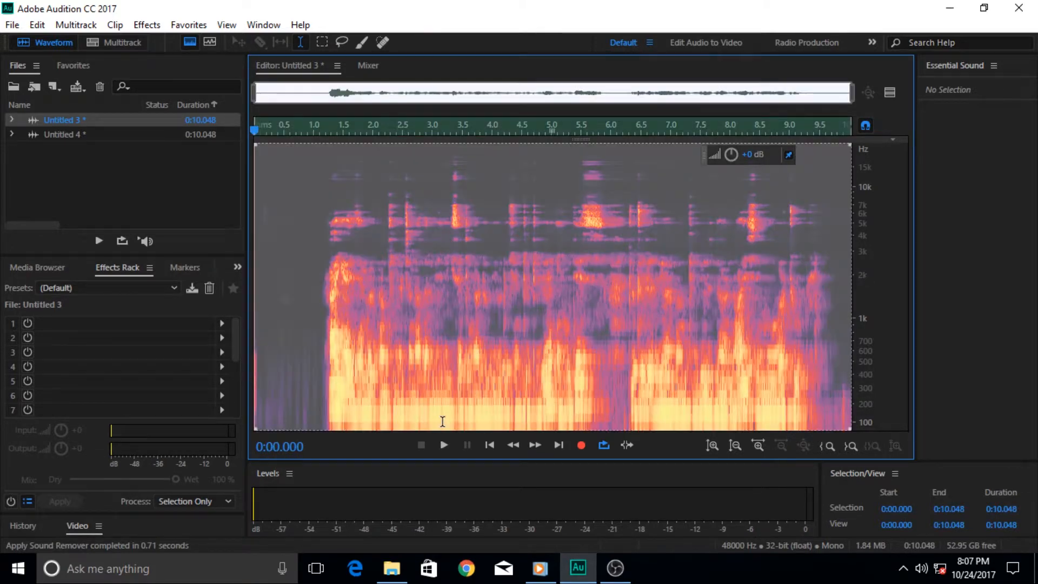
pyautogui.click(292, 379)
pyautogui.click(489, 444)
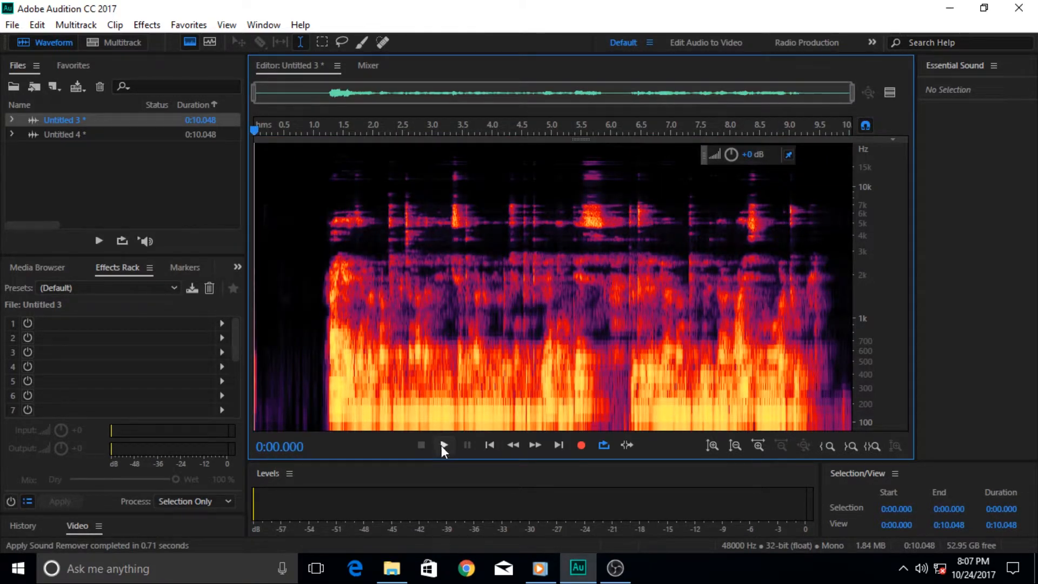
pyautogui.click(440, 445)
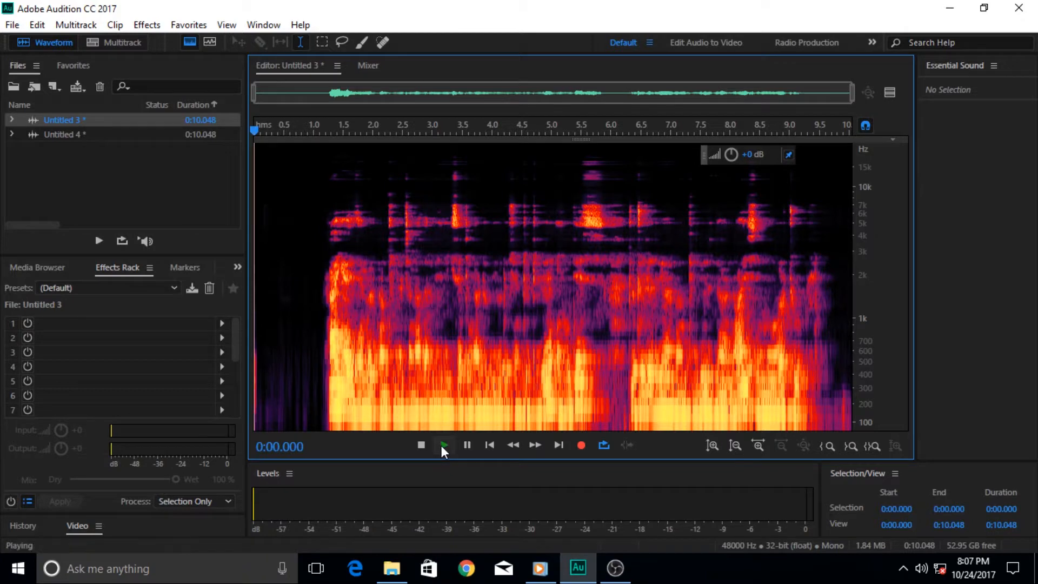
pyautogui.click(472, 450)
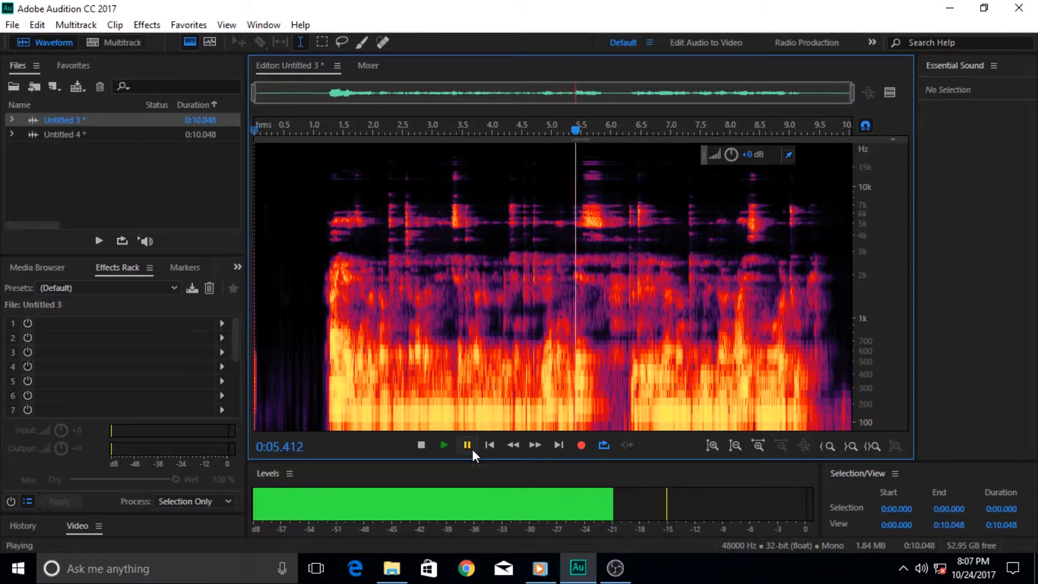
# Step: Undo the Sound Remover effect and play the noisy original from the start for comparison, pausing after a few seconds
pyautogui.click(269, 383)
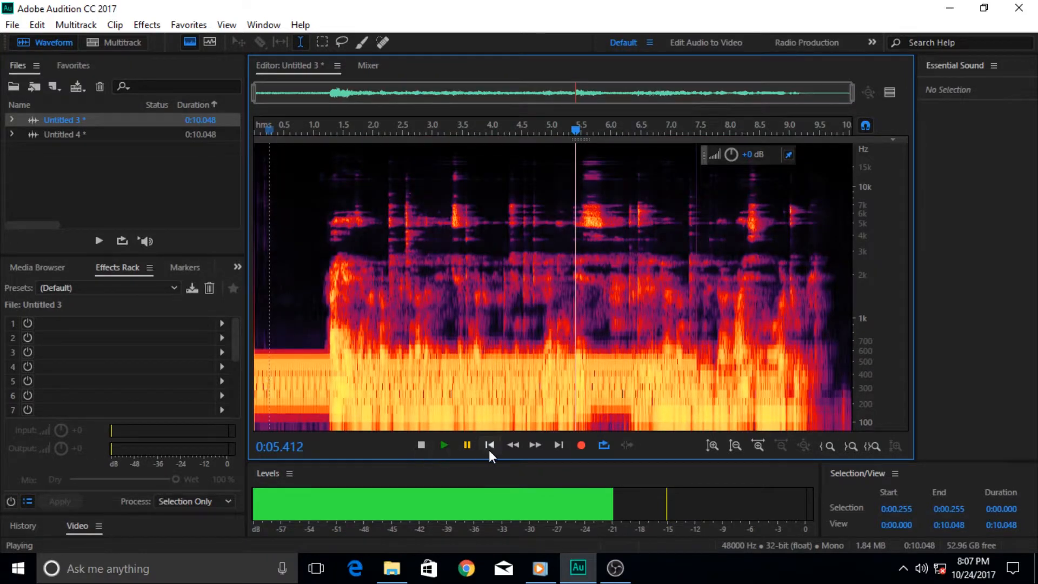
pyautogui.click(489, 451)
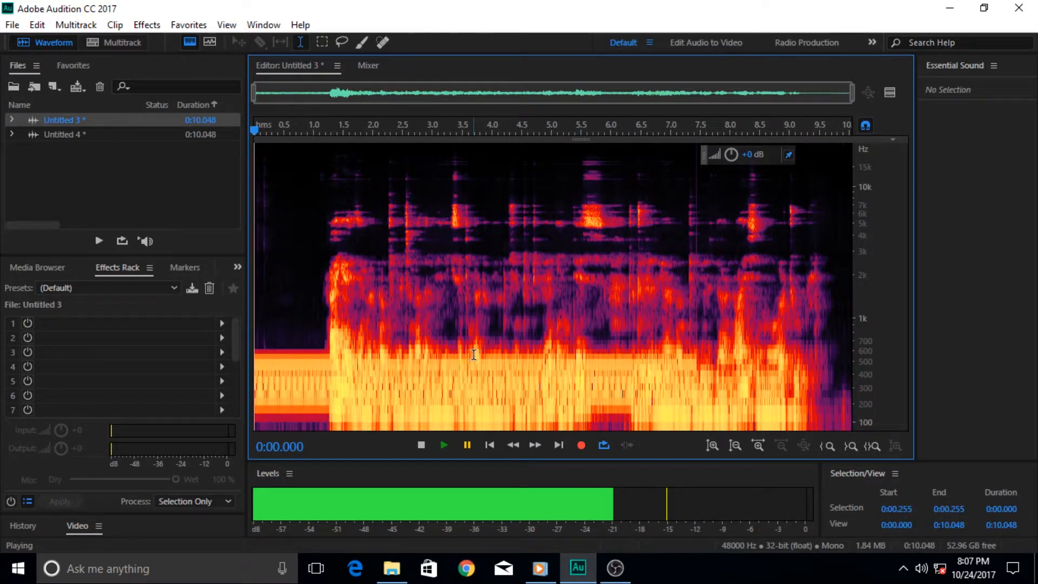
pyautogui.click(443, 446)
pyautogui.click(467, 443)
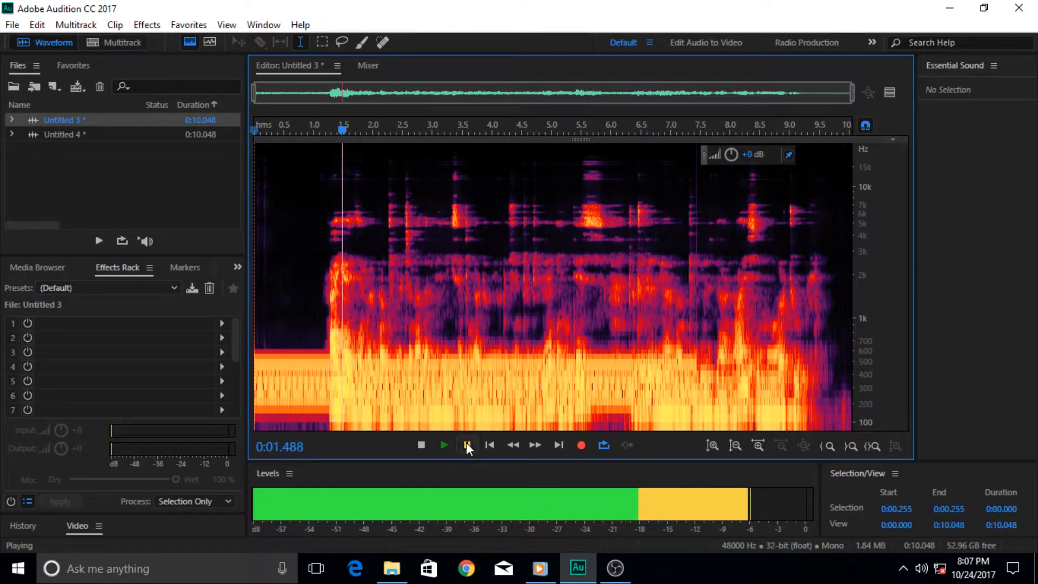
pyautogui.click(439, 445)
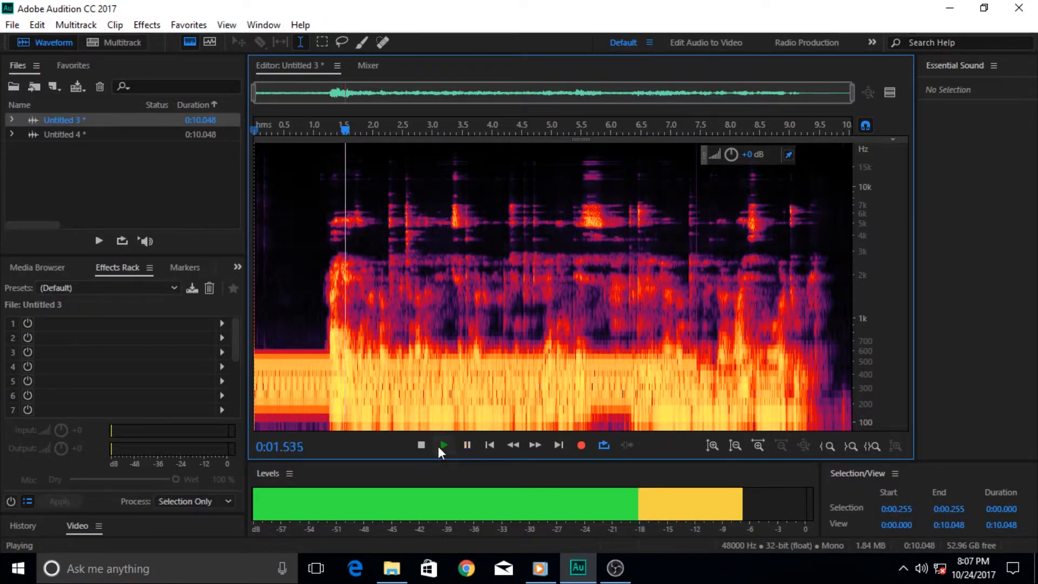
pyautogui.click(468, 445)
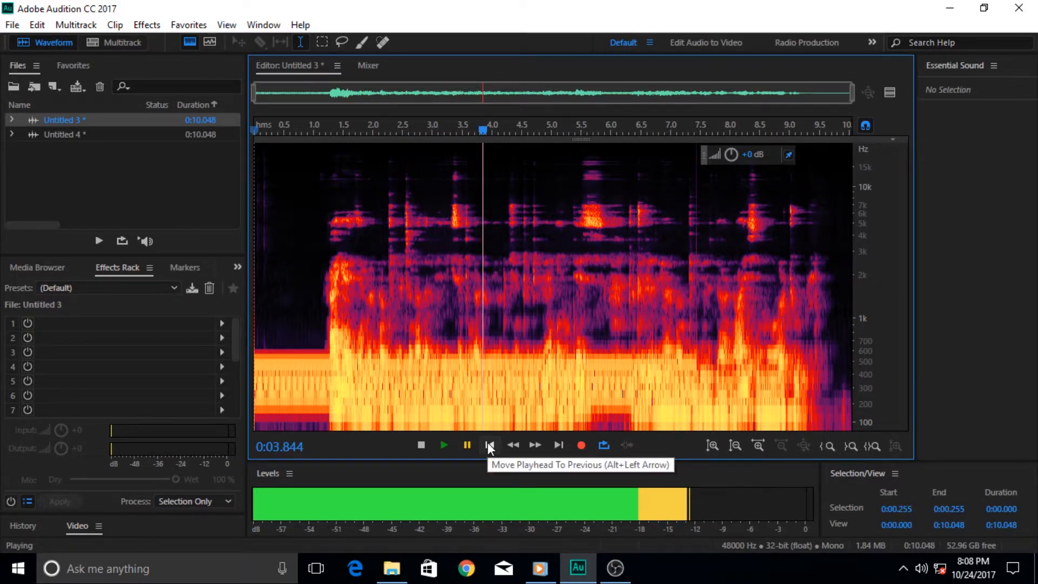
# Step: Redo the Sound Remover effect, clear the selection and return the playhead to the start of the recording
pyautogui.hotkey('ctrl', 'a')
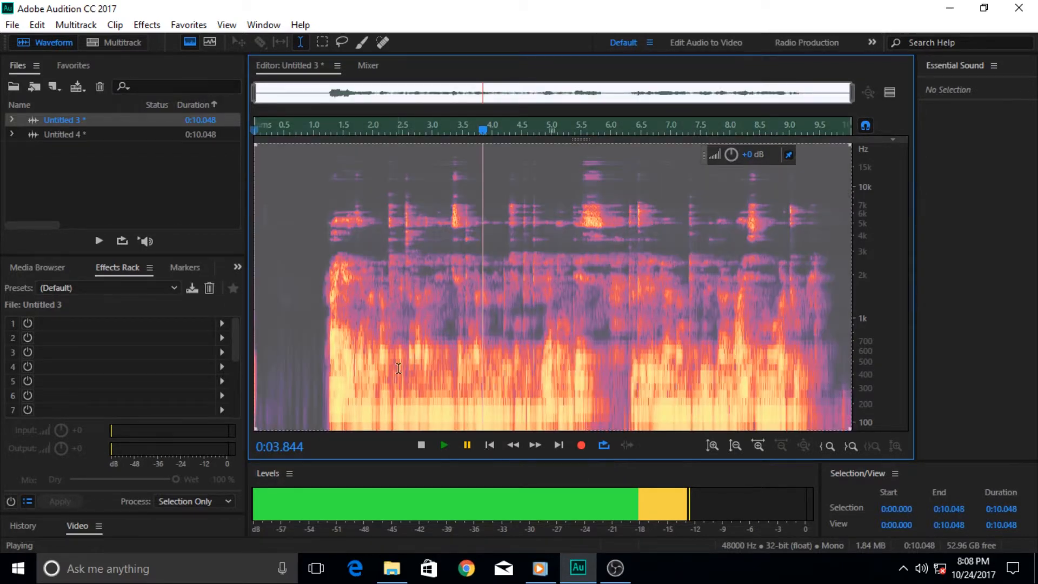
pyautogui.click(399, 368)
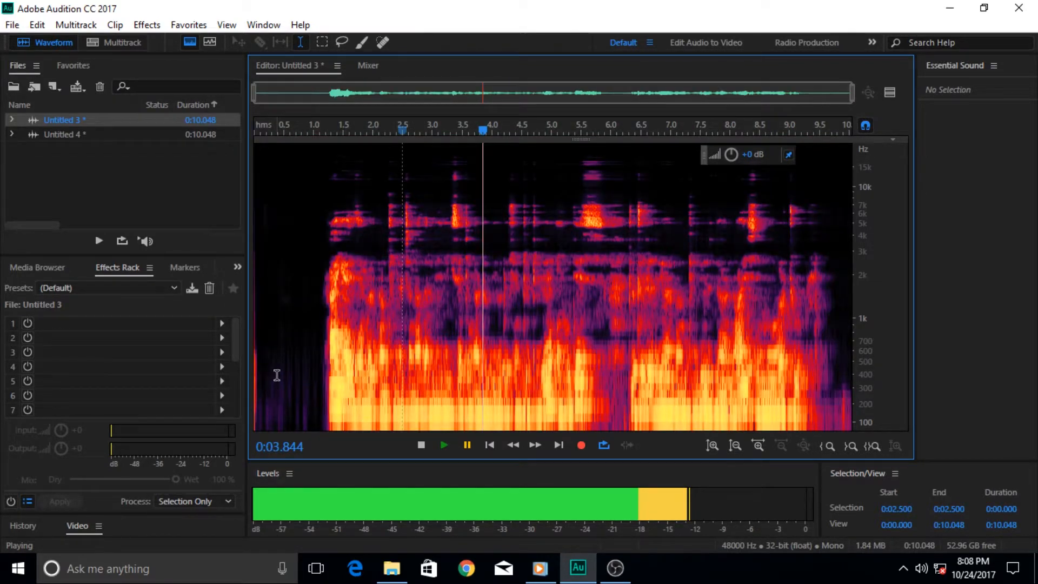
pyautogui.click(486, 446)
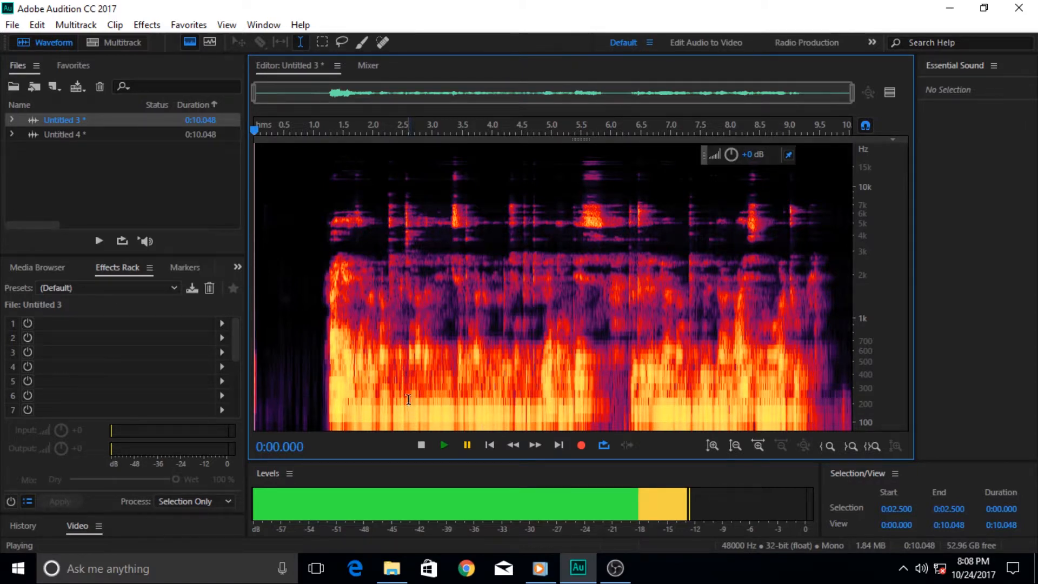
# Step: Play the cleaned recording from the start to hear the noise removal again, pausing after about three seconds
pyautogui.click(443, 447)
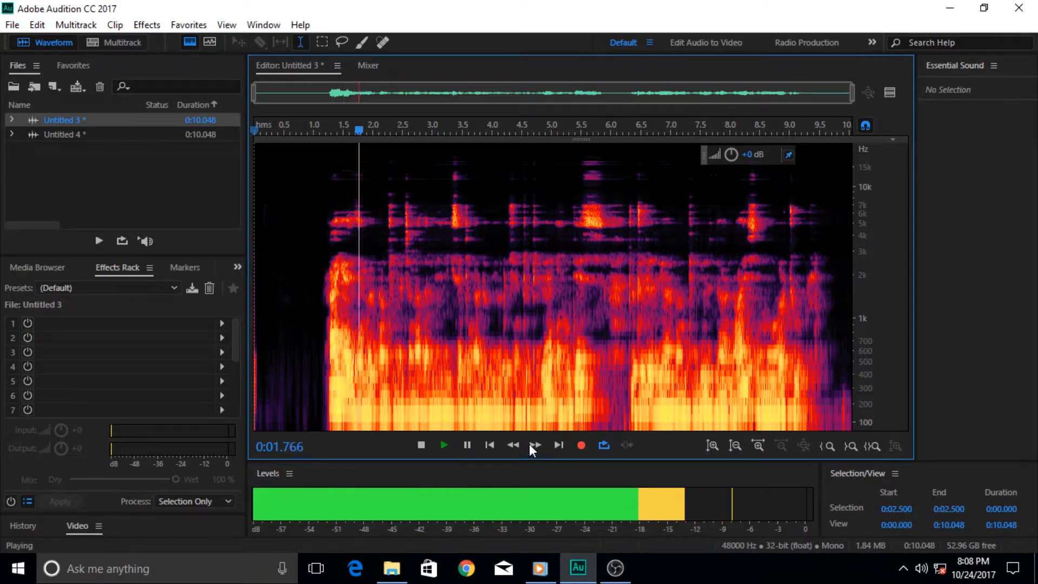
pyautogui.click(468, 445)
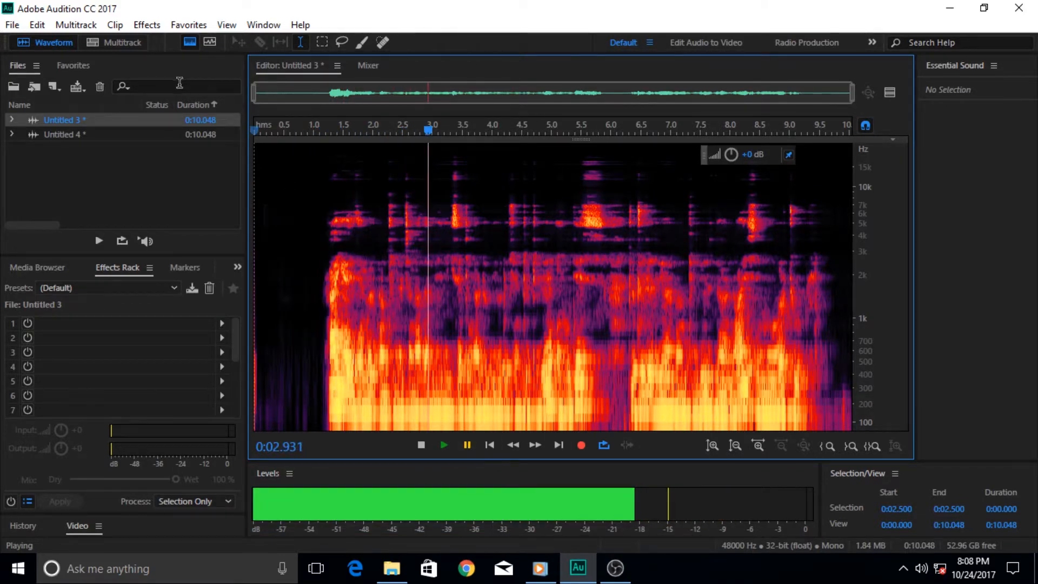
# Step: Open the Sound Remover effect, examine its available presets and settings, and close it without applying anything
pyautogui.click(146, 24)
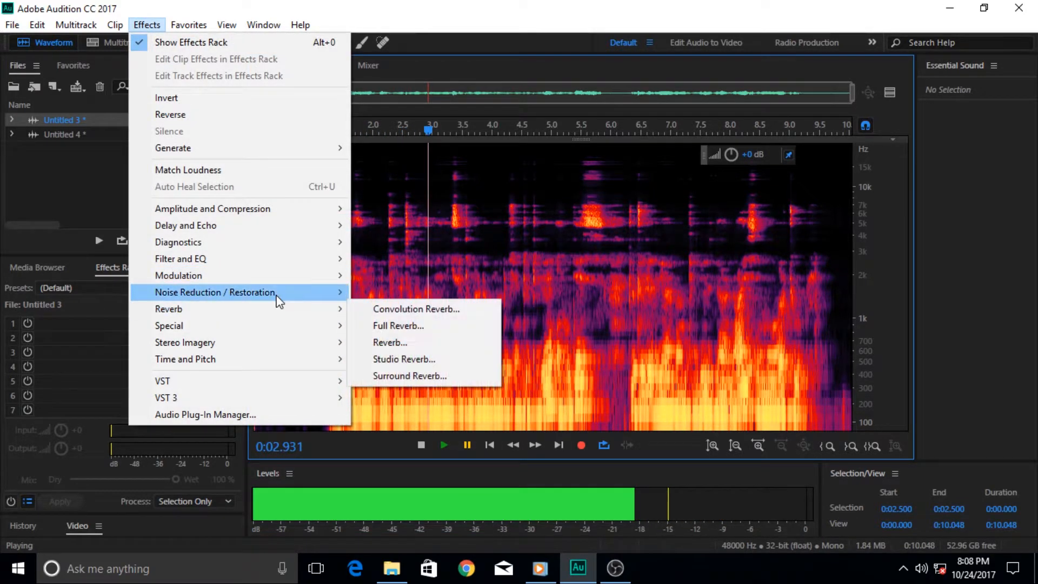
pyautogui.moveTo(277, 295)
pyautogui.click(436, 349)
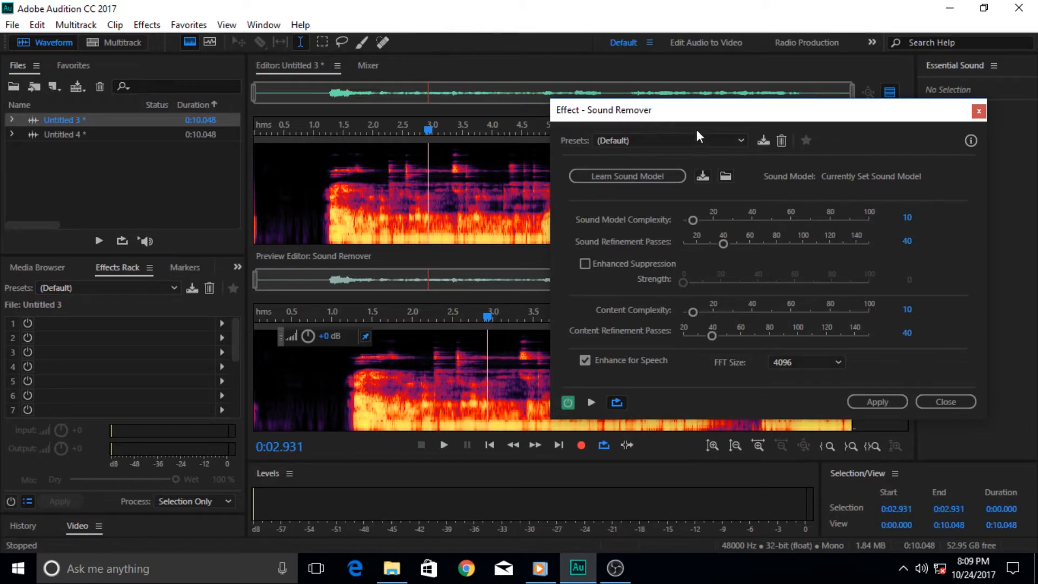
pyautogui.click(742, 140)
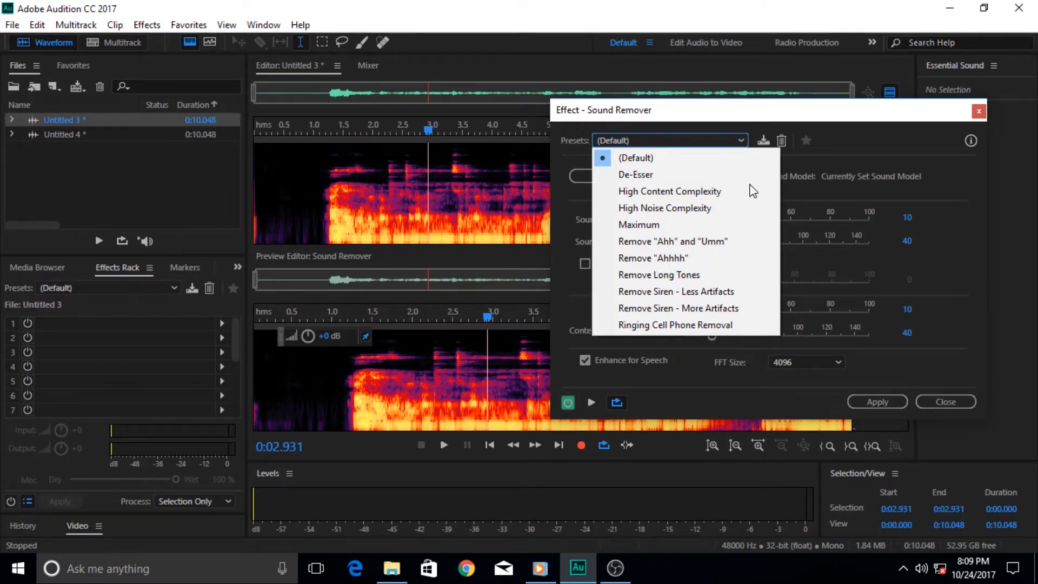
pyautogui.click(741, 141)
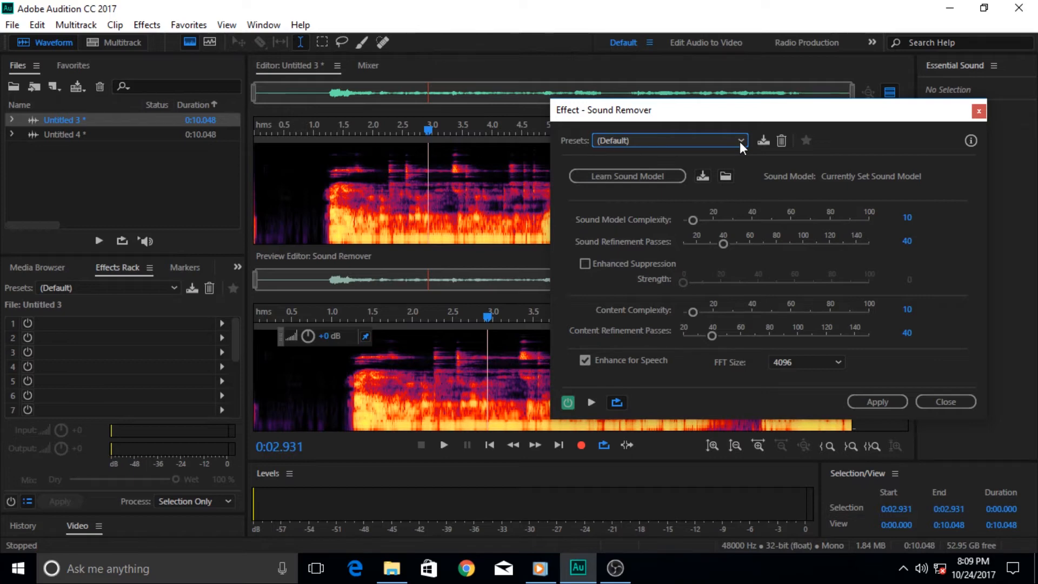
pyautogui.click(740, 141)
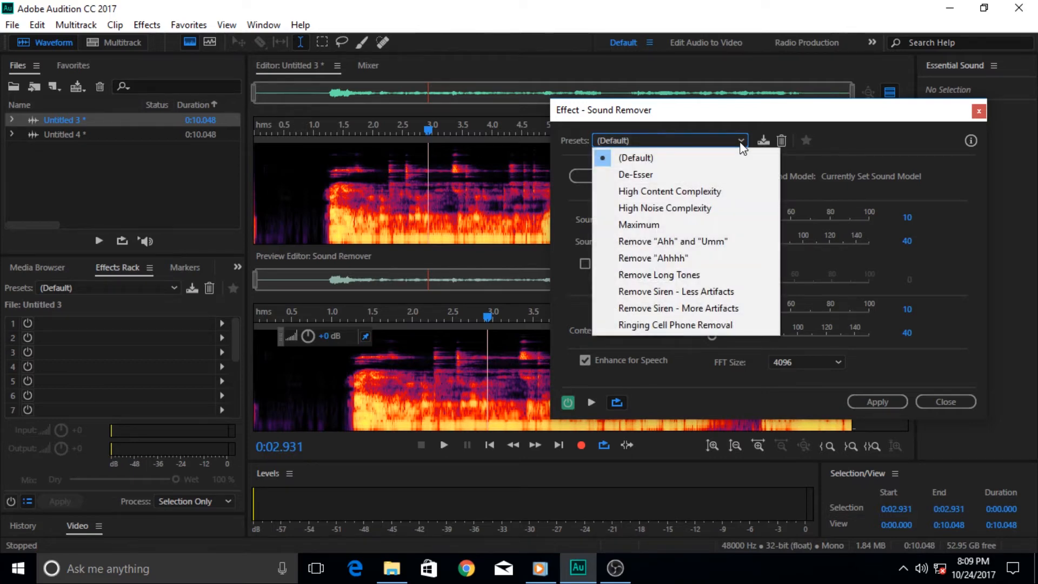
pyautogui.click(741, 144)
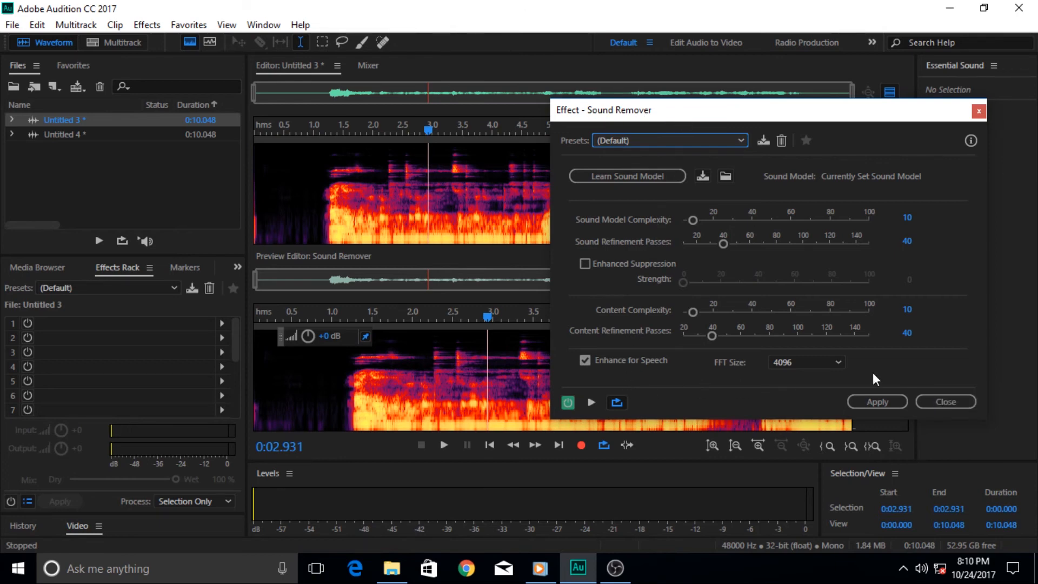
pyautogui.click(946, 402)
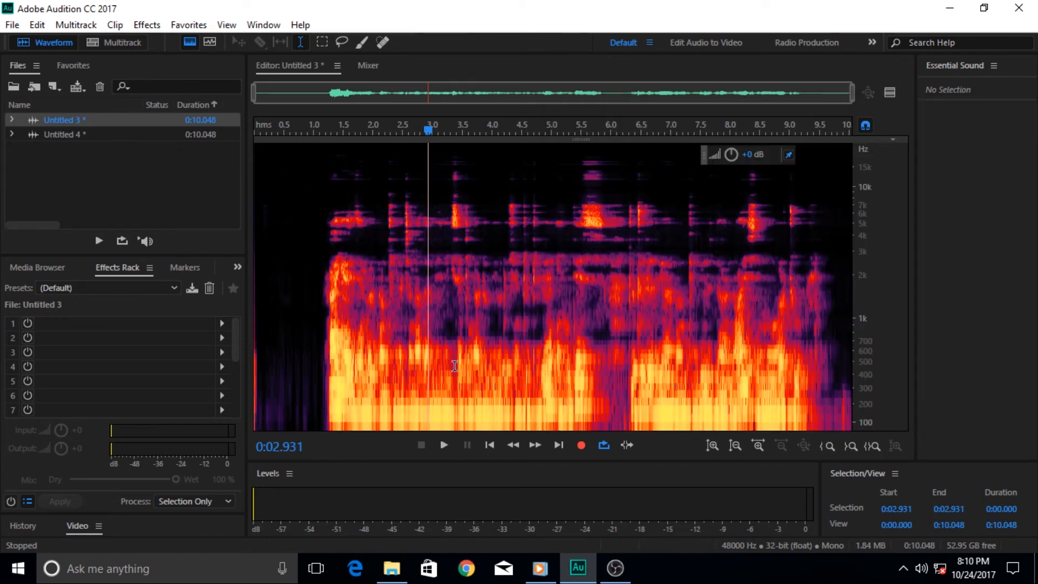